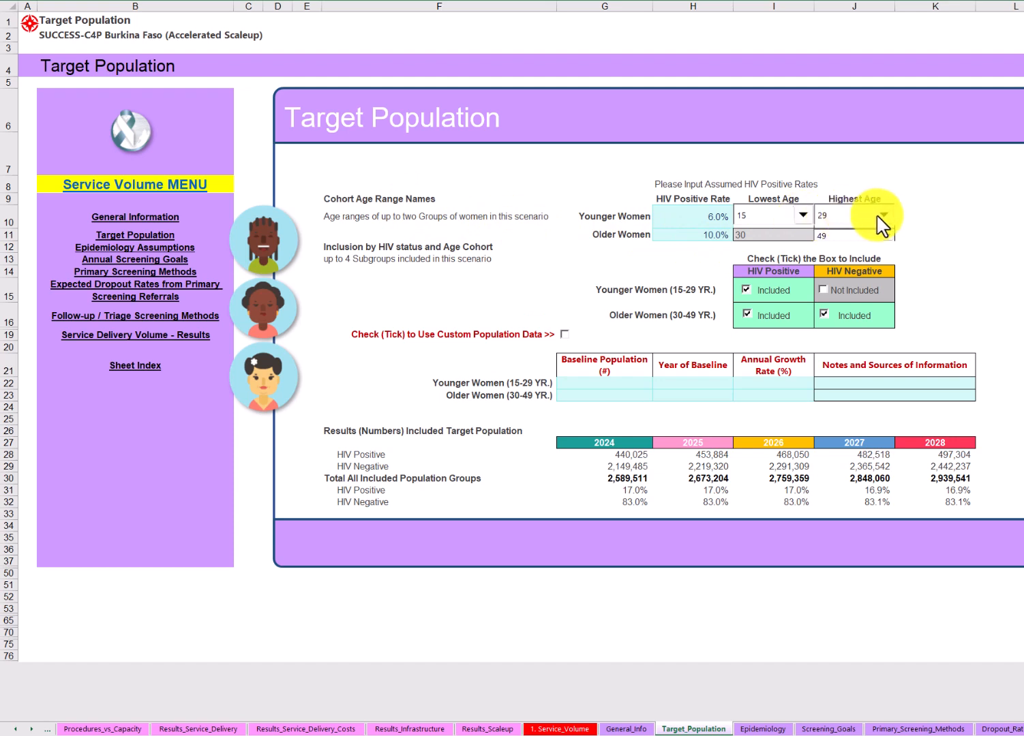
In the cohort age ranges, set the younger women's lowest age to 18 and highest age to 25.
click(803, 217)
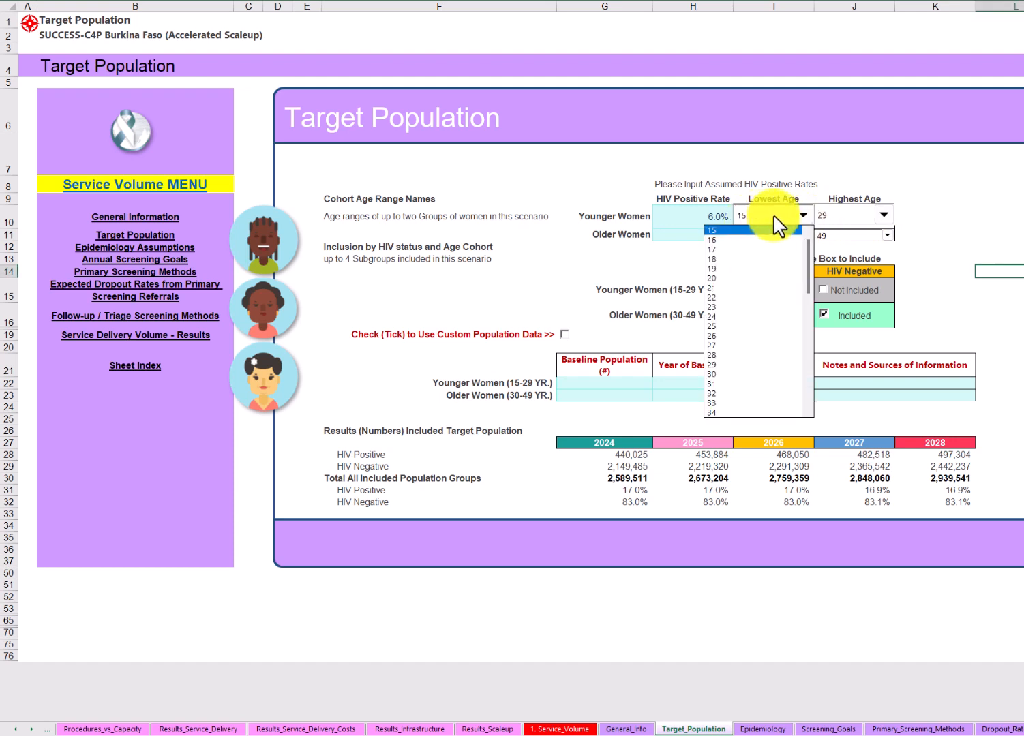
mouse_move(809, 258)
mouse_down()
mouse_move(808, 270)
mouse_move(807, 261)
mouse_up()
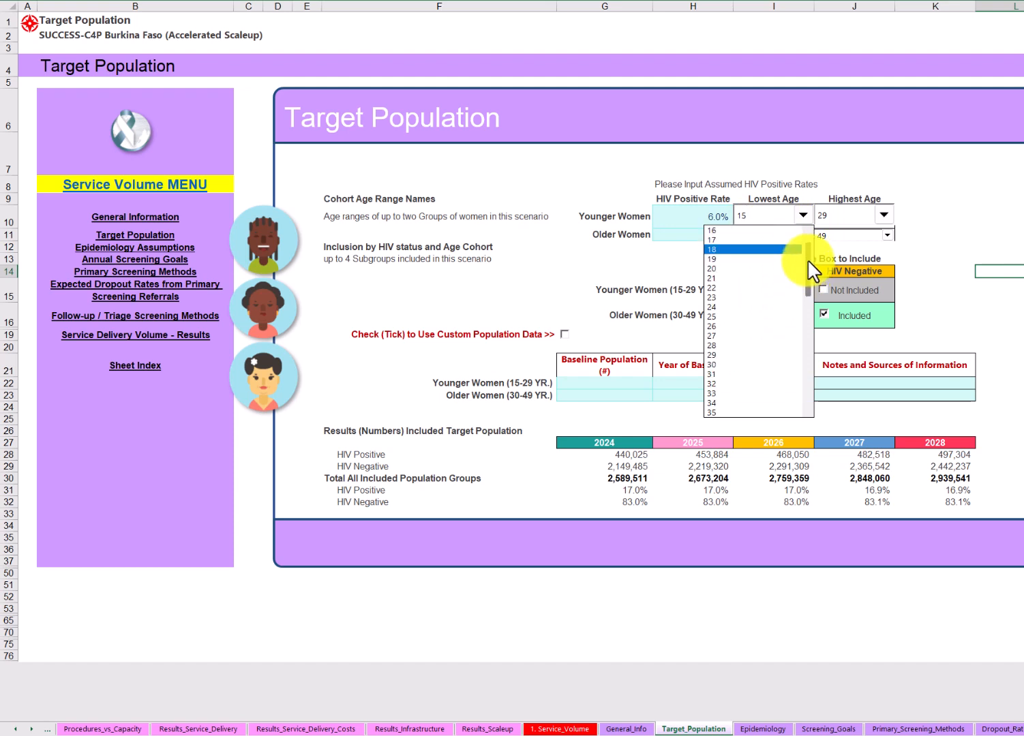
click(757, 250)
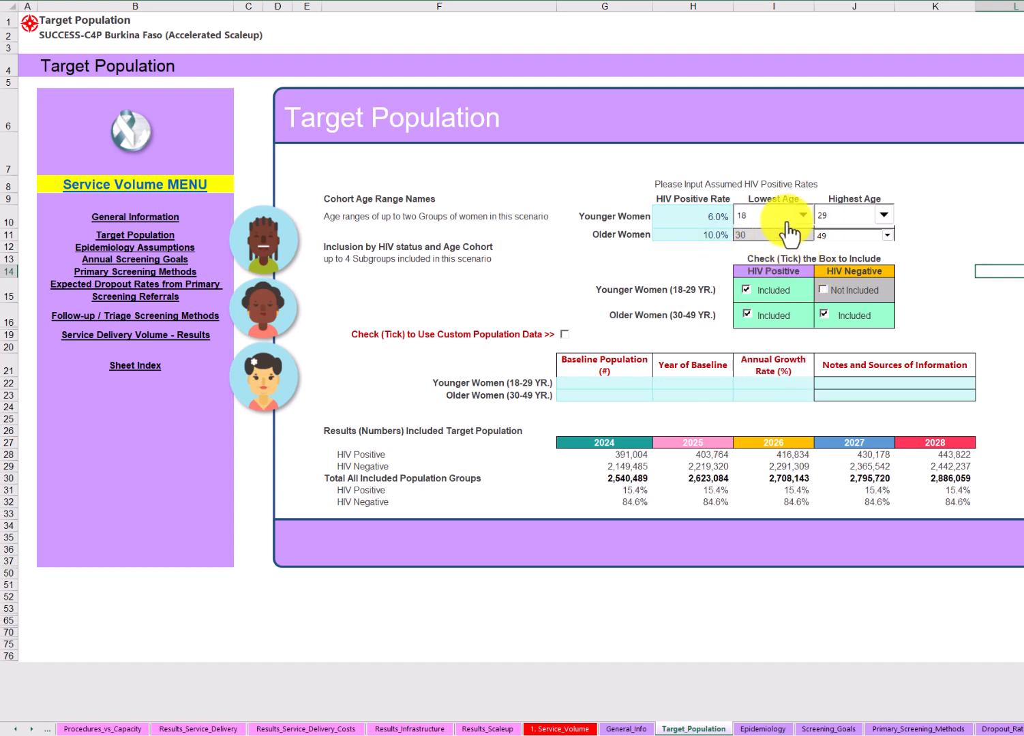
click(884, 217)
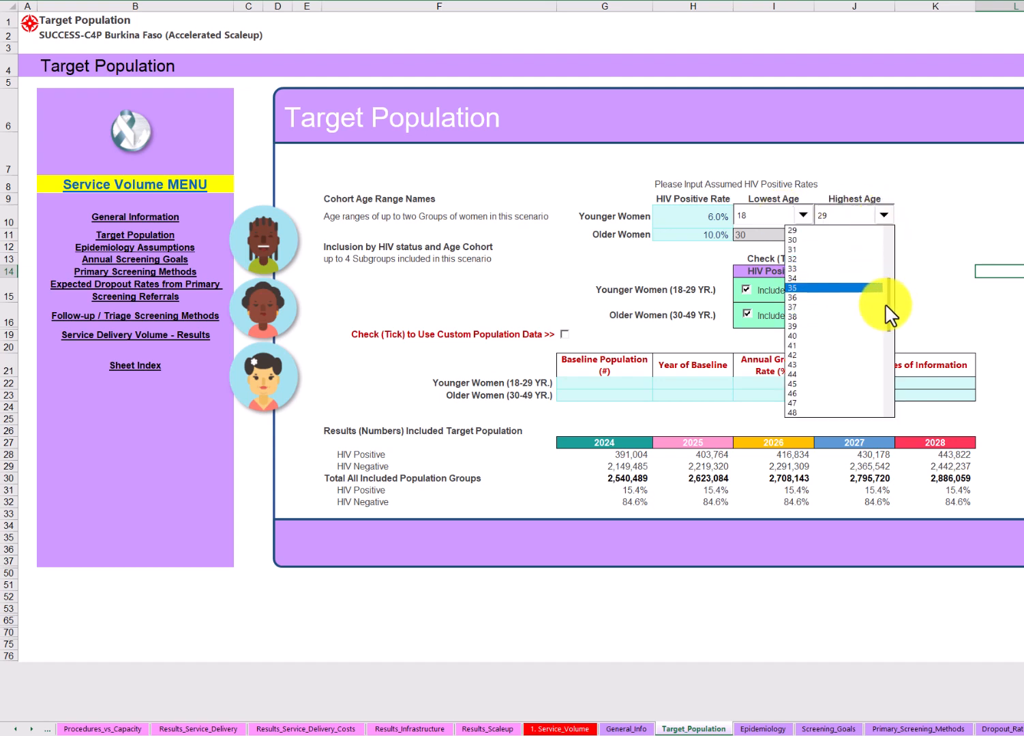
drag(888, 306, 890, 281)
click(809, 280)
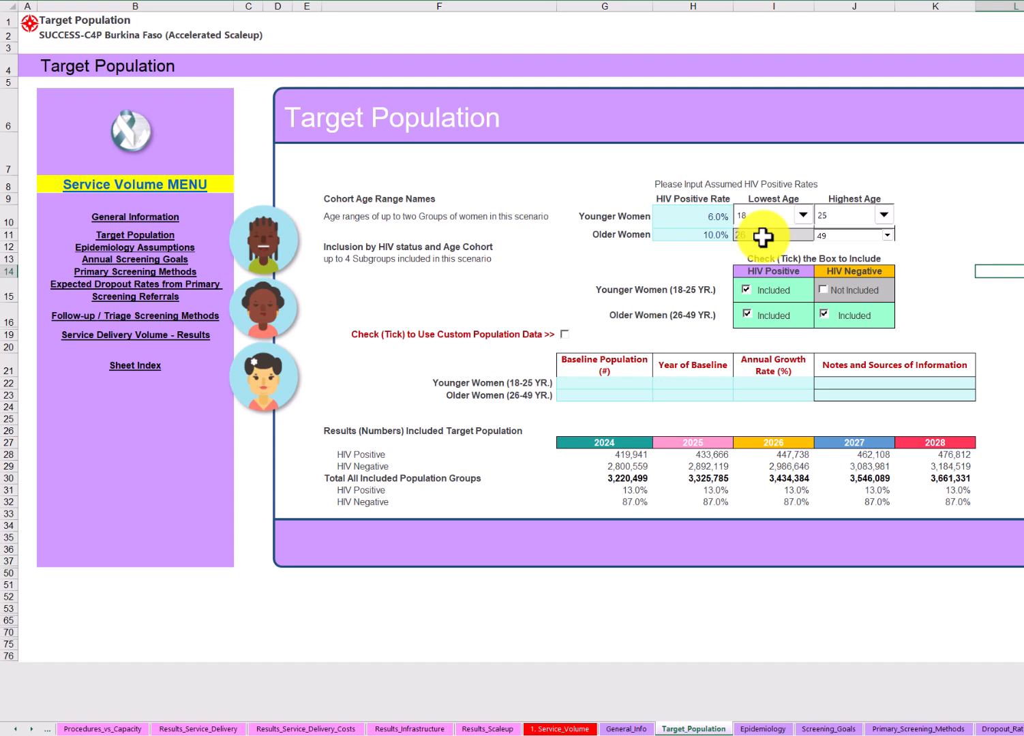
Set the highest age of the older women's cohort to 45.
click(888, 235)
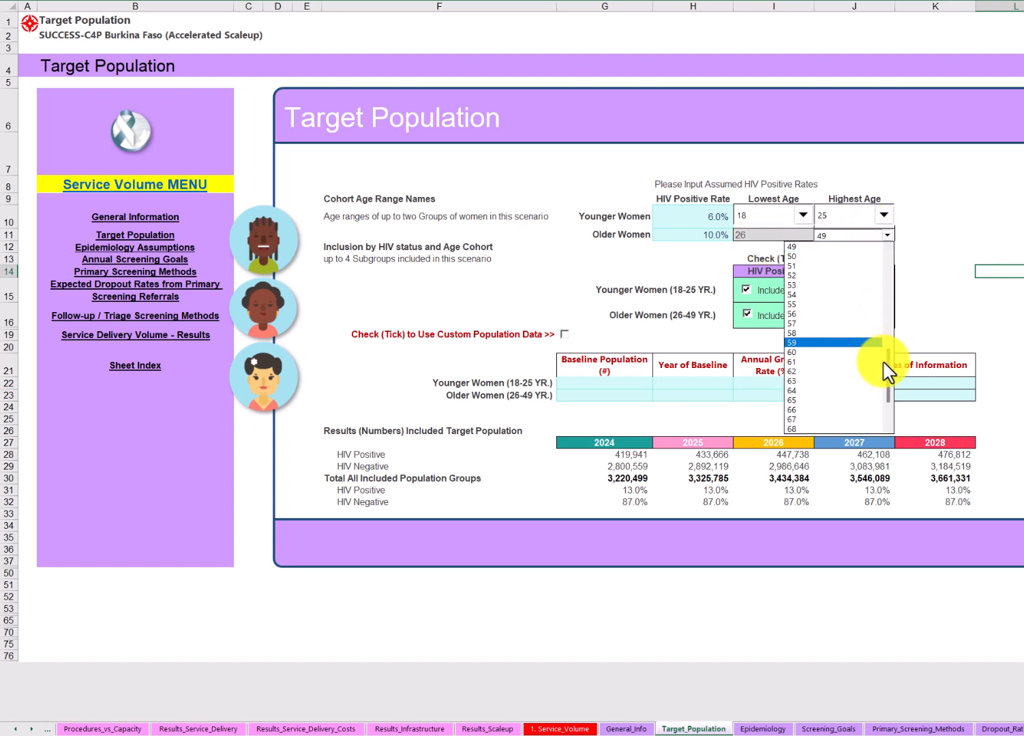
drag(889, 374, 888, 331)
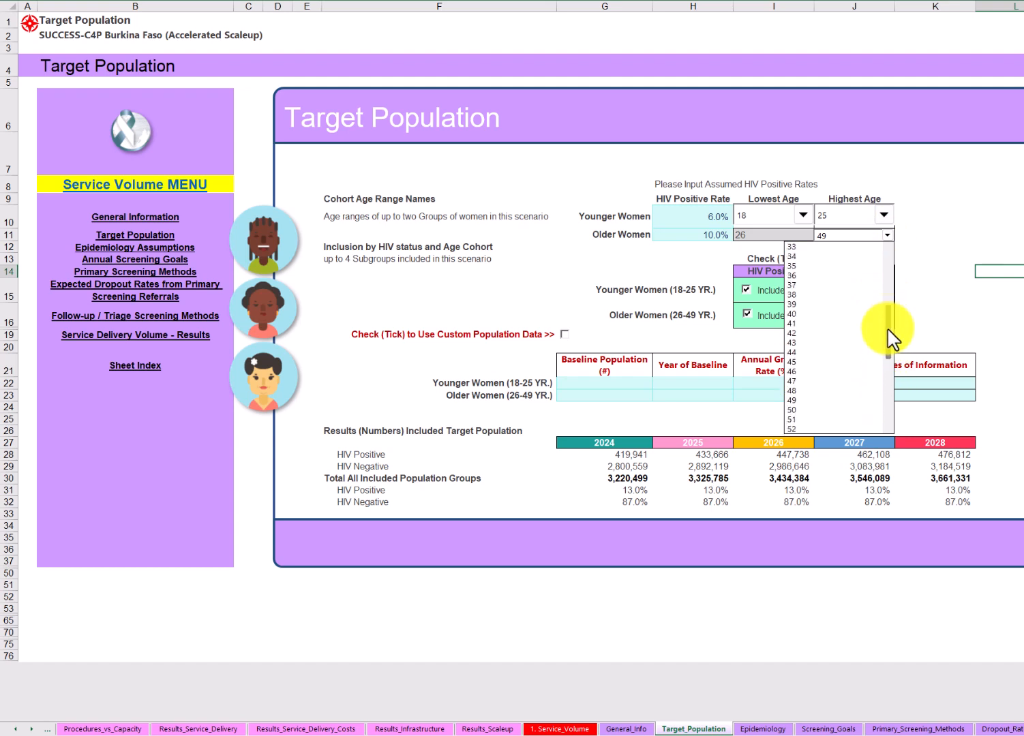
click(826, 361)
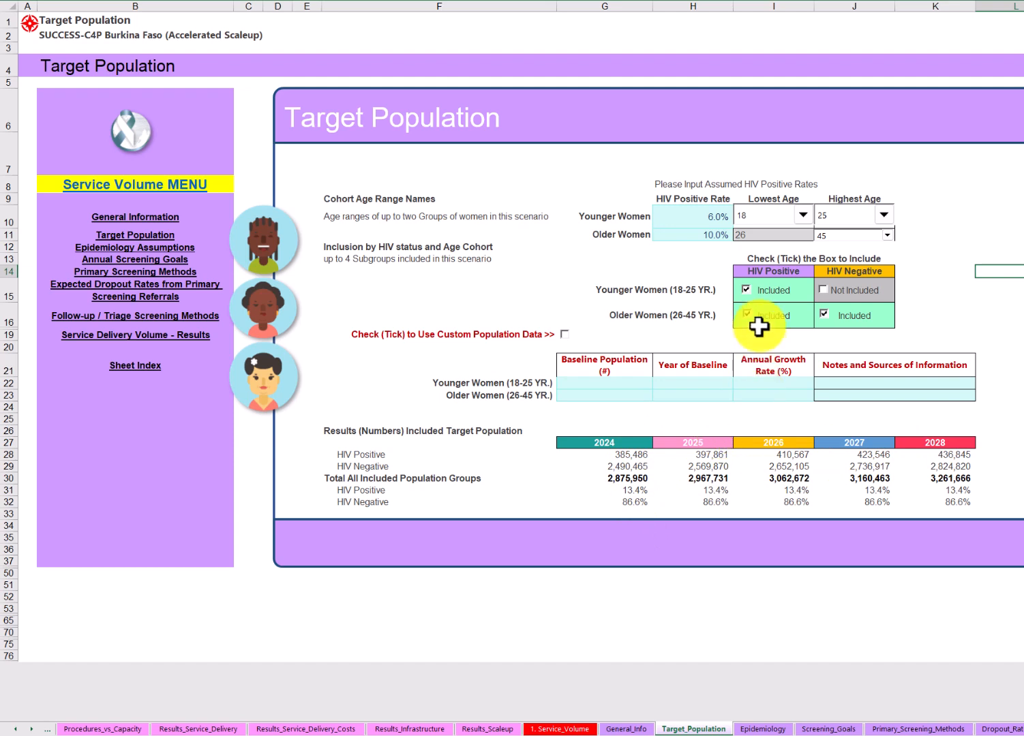
Set the younger women's age range back to a lowest age of 15 and a highest age of 29.
click(802, 215)
scroll(808, 266, up, 2)
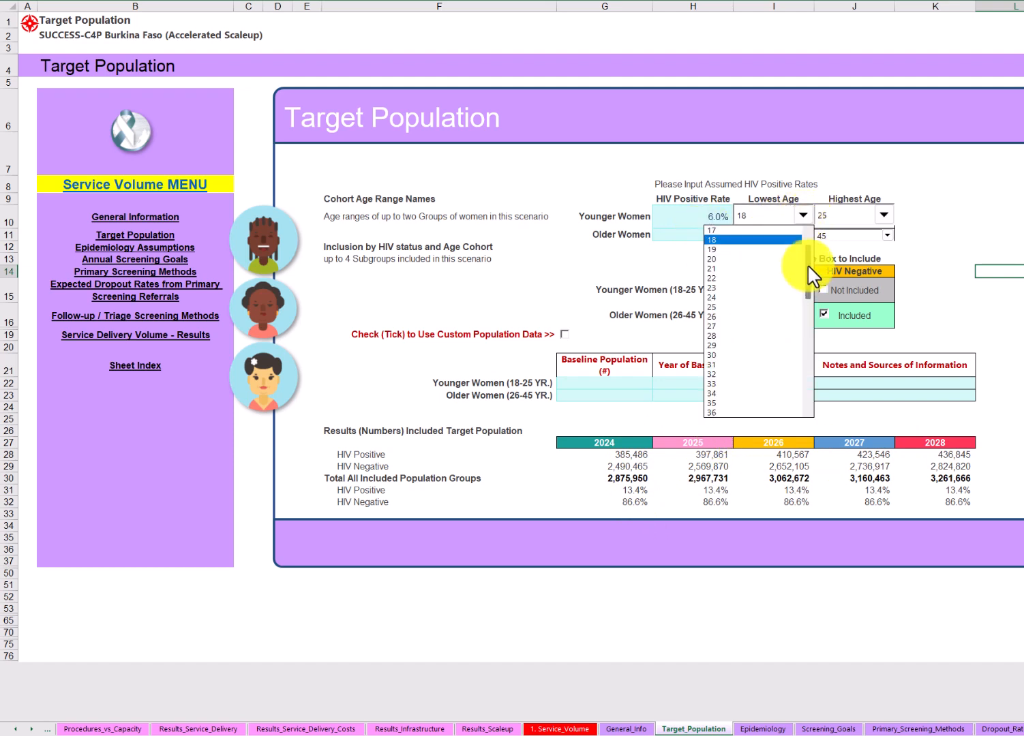
click(763, 240)
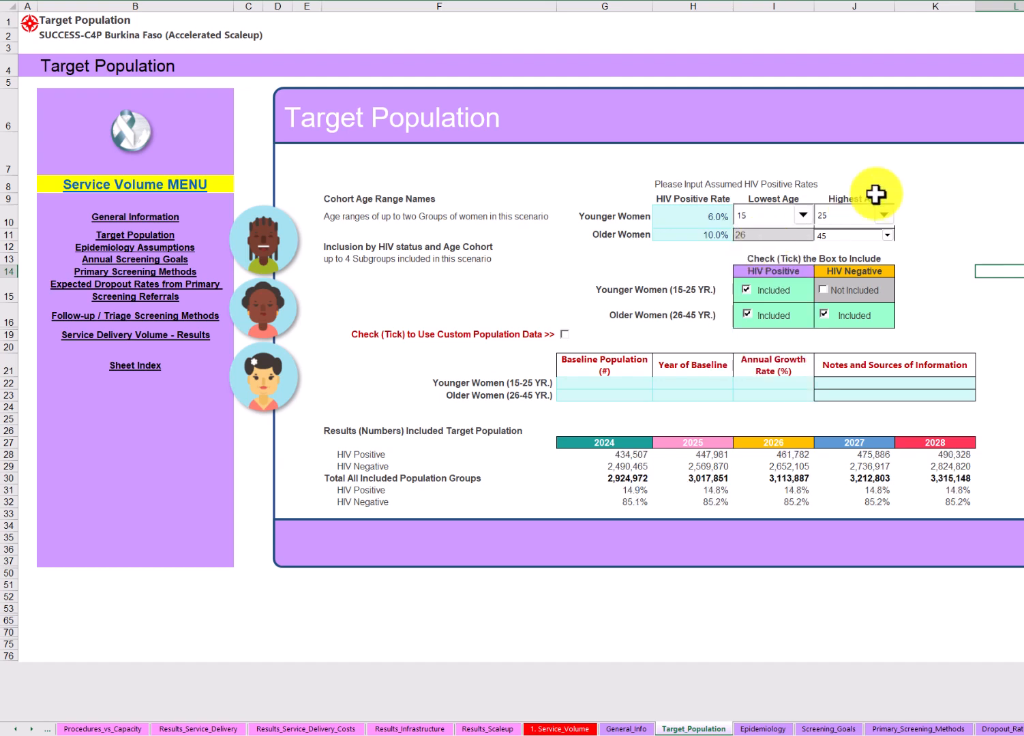
click(883, 215)
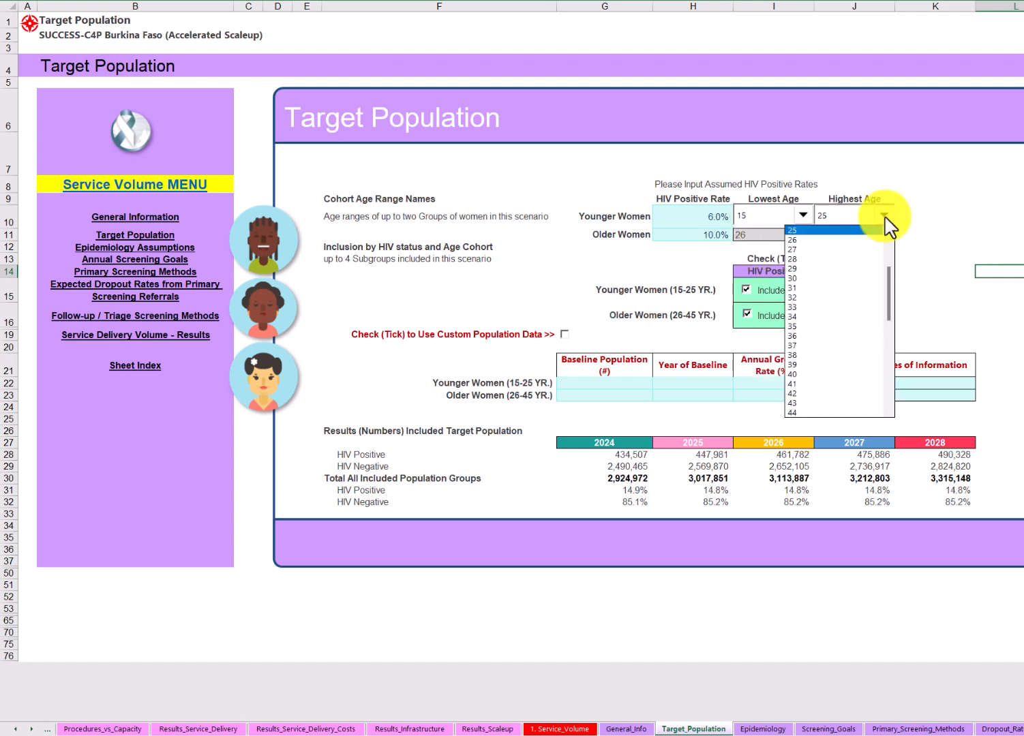
click(812, 278)
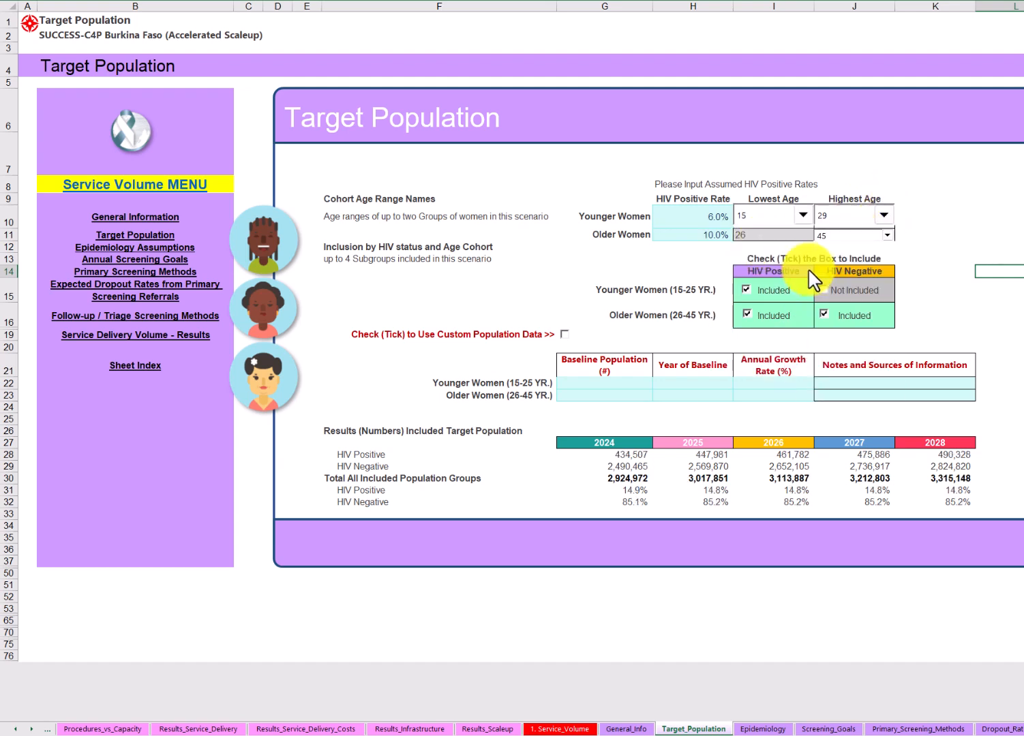
Set the highest age of the older women's cohort back to 49.
click(884, 238)
click(887, 236)
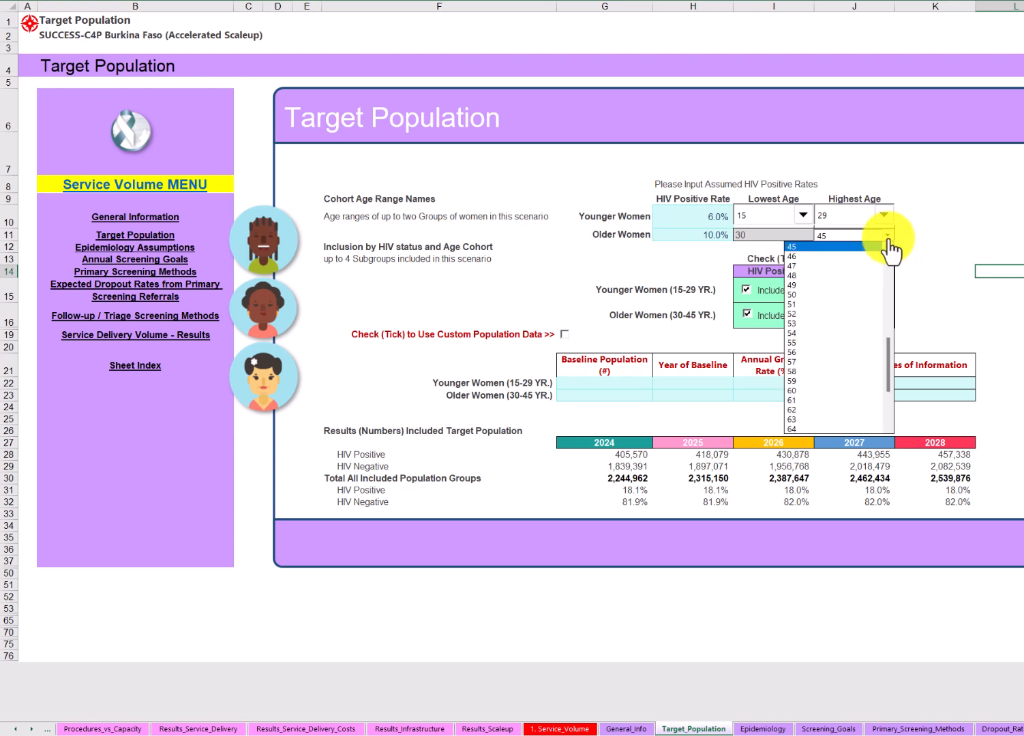
click(828, 285)
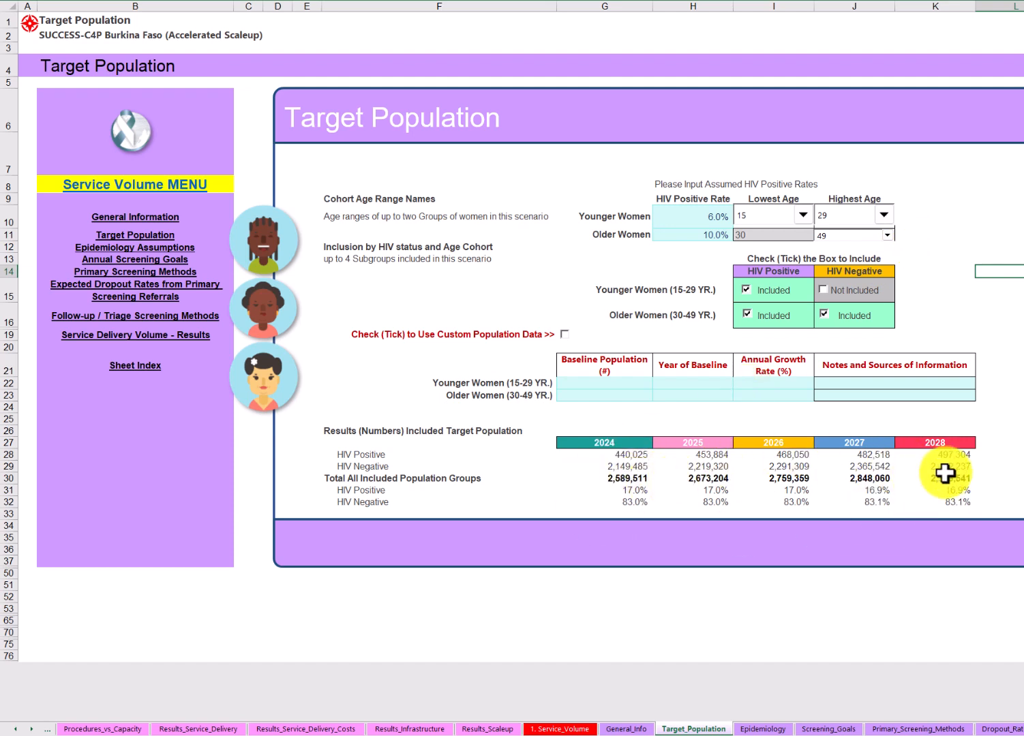
Set the assumed HIV positive rate to 2% for younger women and 3% for older women.
click(696, 218)
text(2)
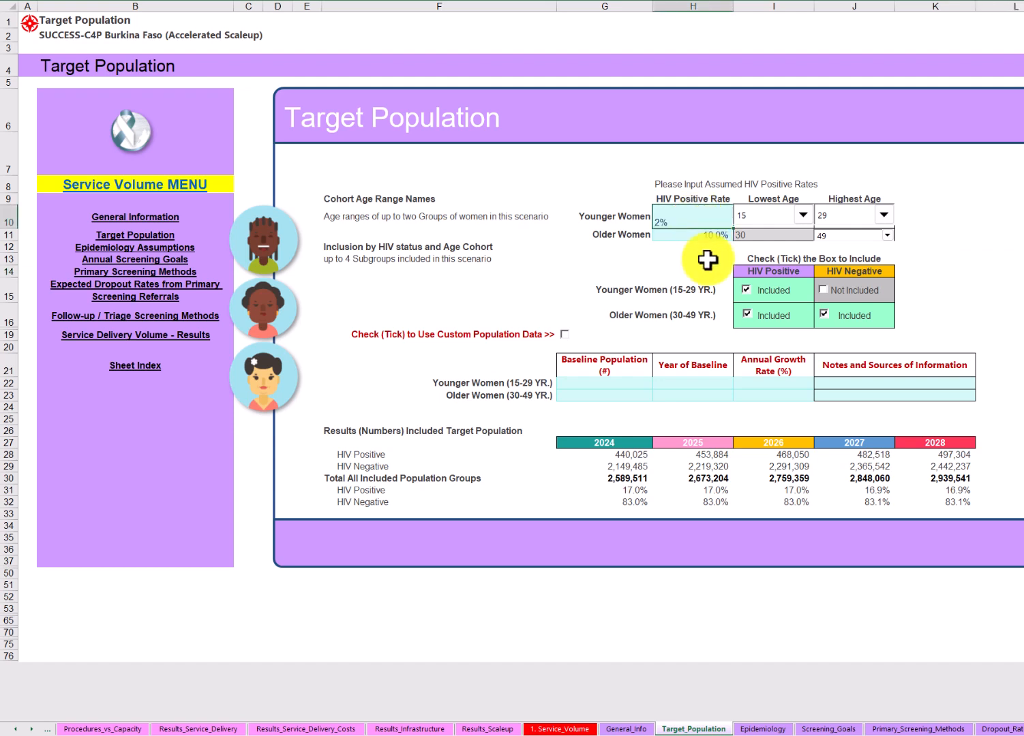
key(Return)
click(706, 237)
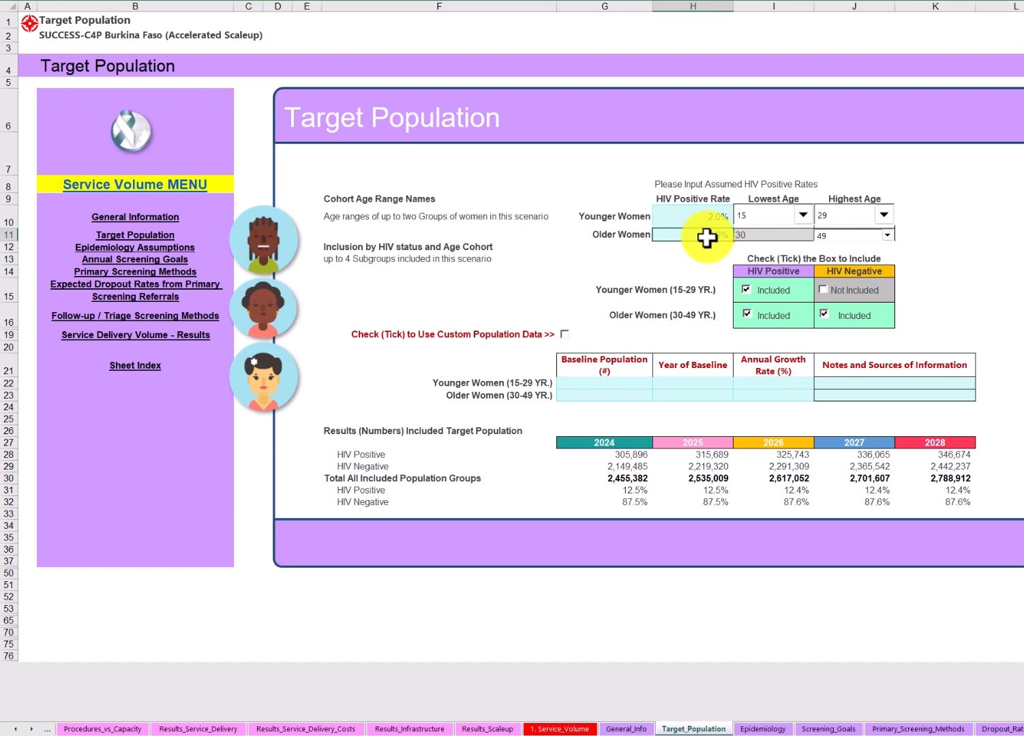
text(3)
key(Return)
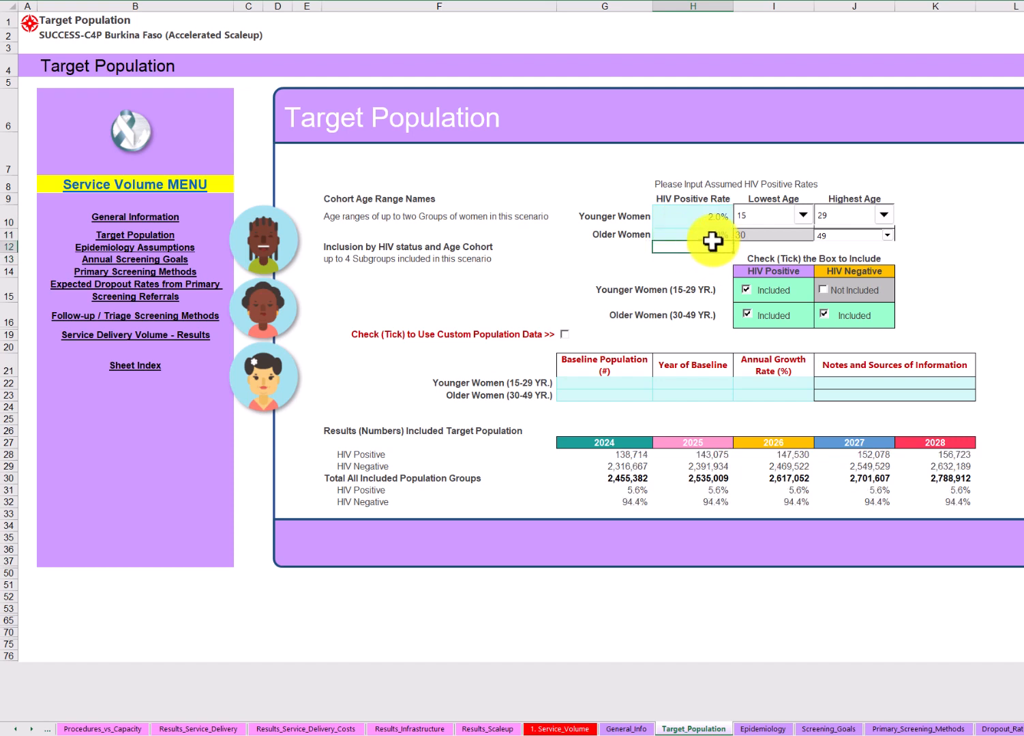
Change the assumed HIV positive rate to 6% for older women and 4% for younger women.
click(714, 234)
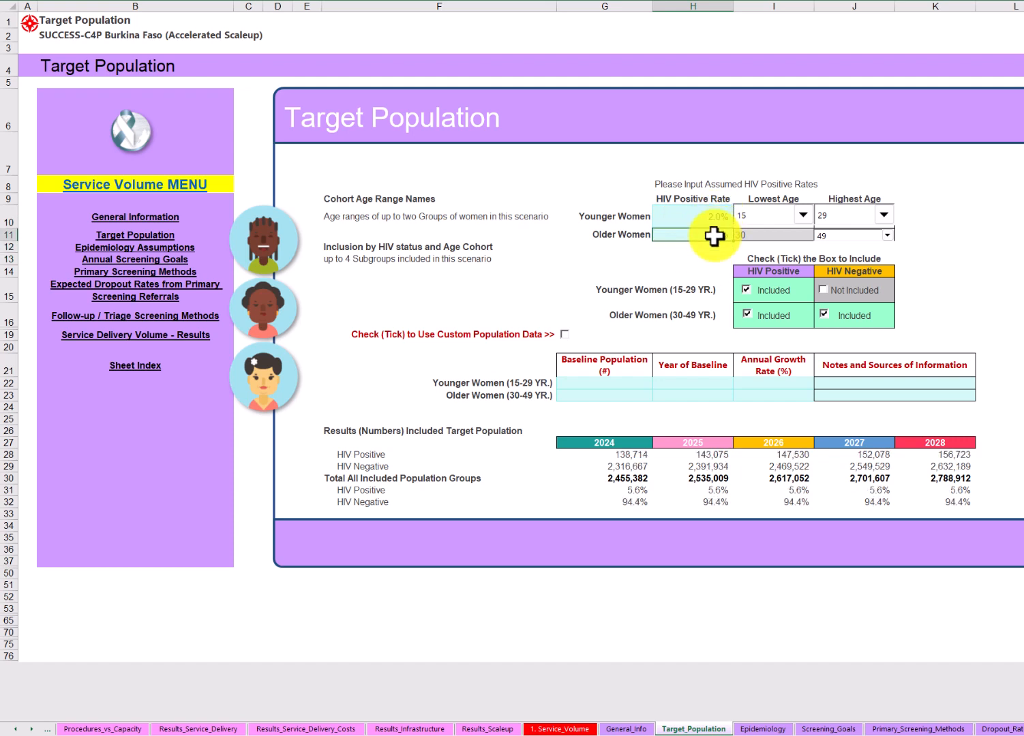
text(6)
click(712, 213)
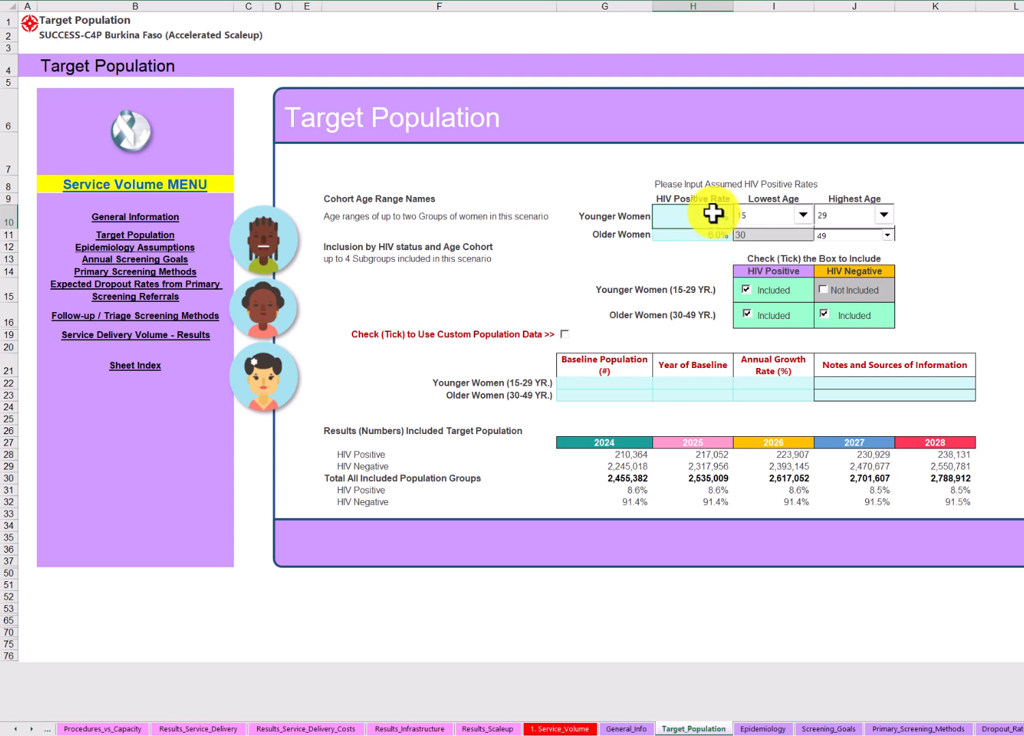
text(4)
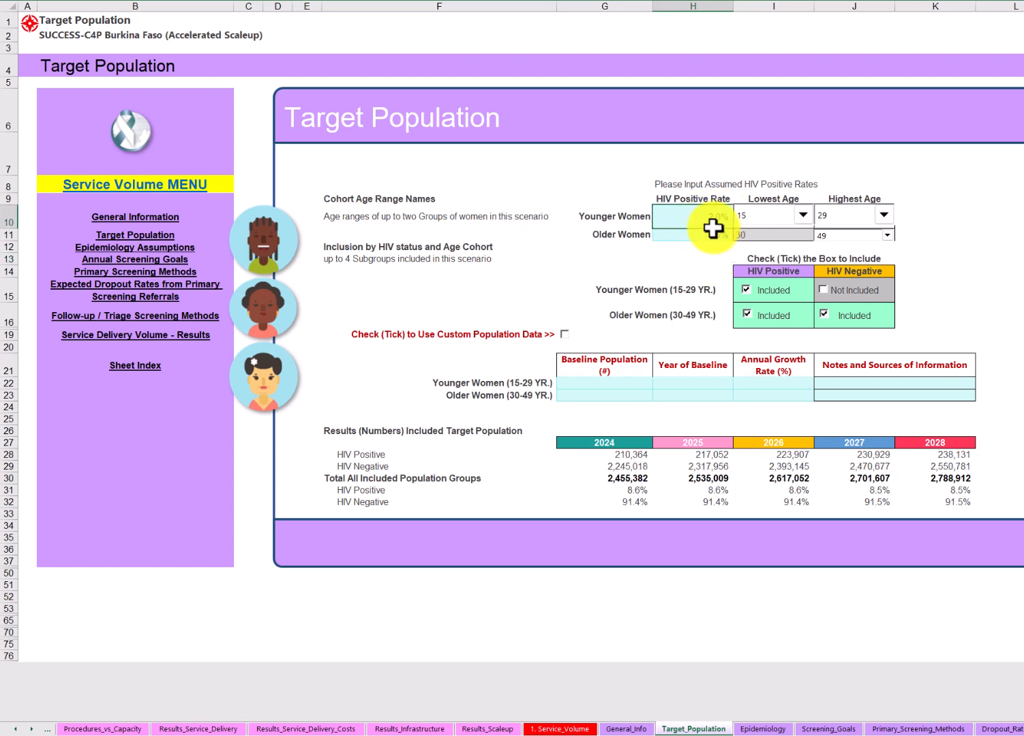
click(694, 286)
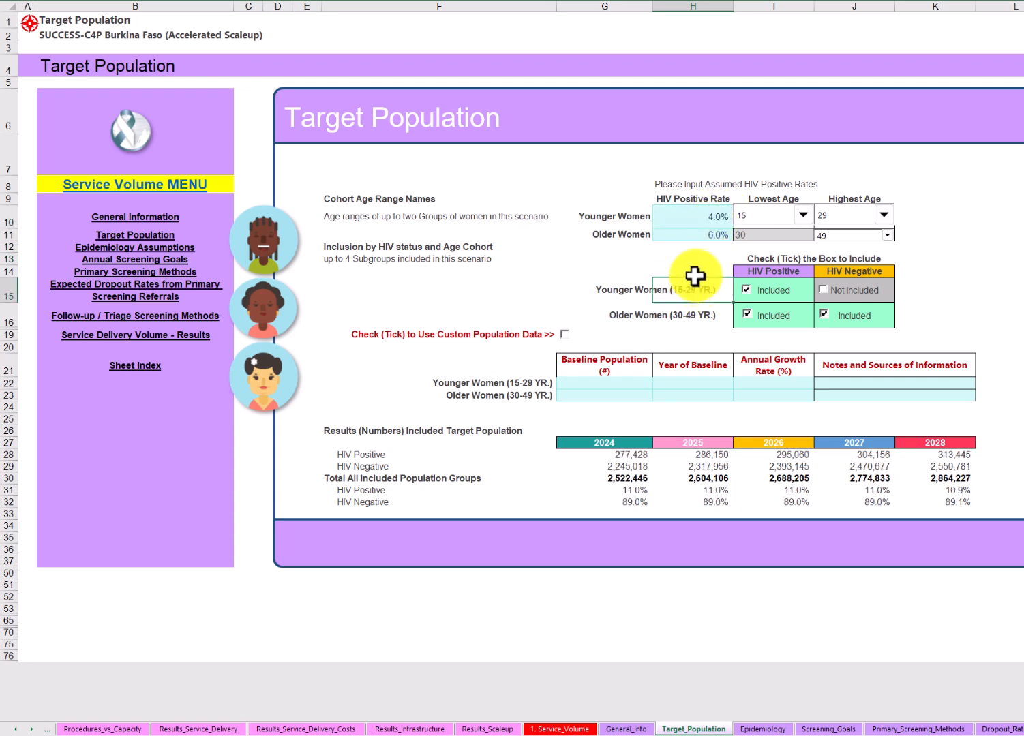
click(711, 212)
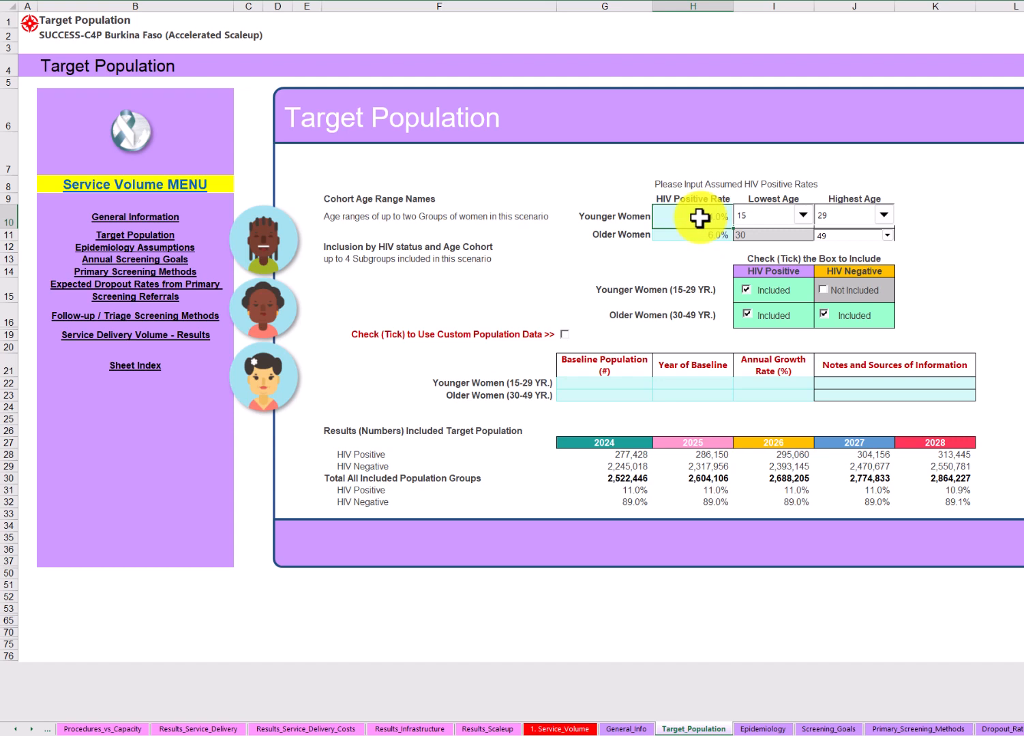
click(702, 252)
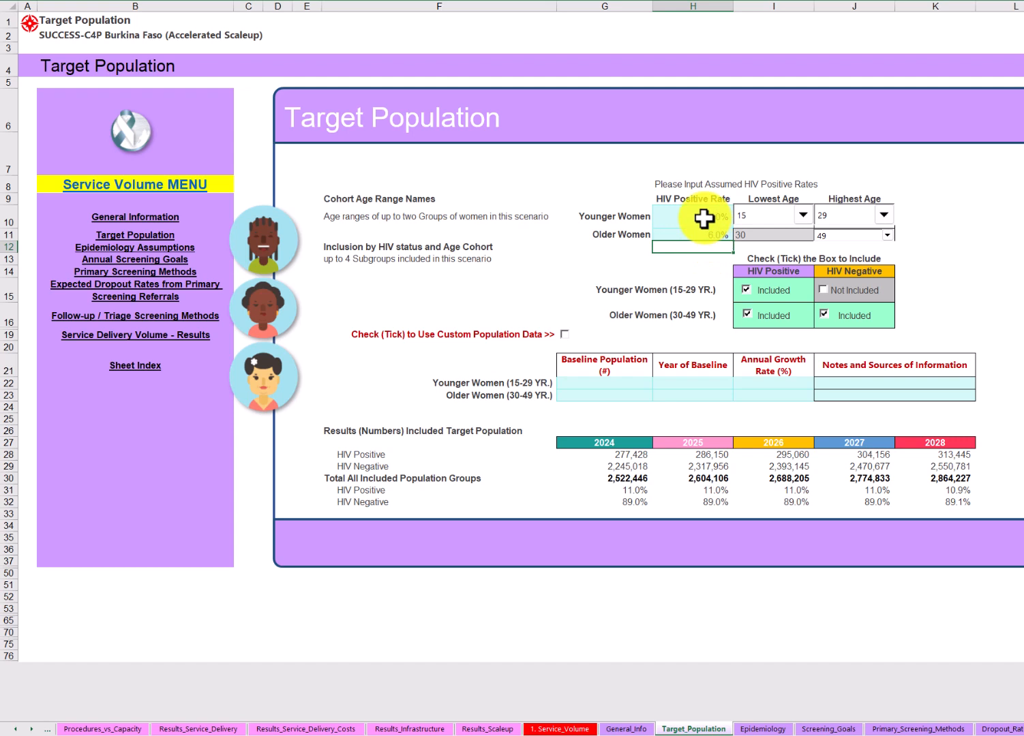
click(704, 255)
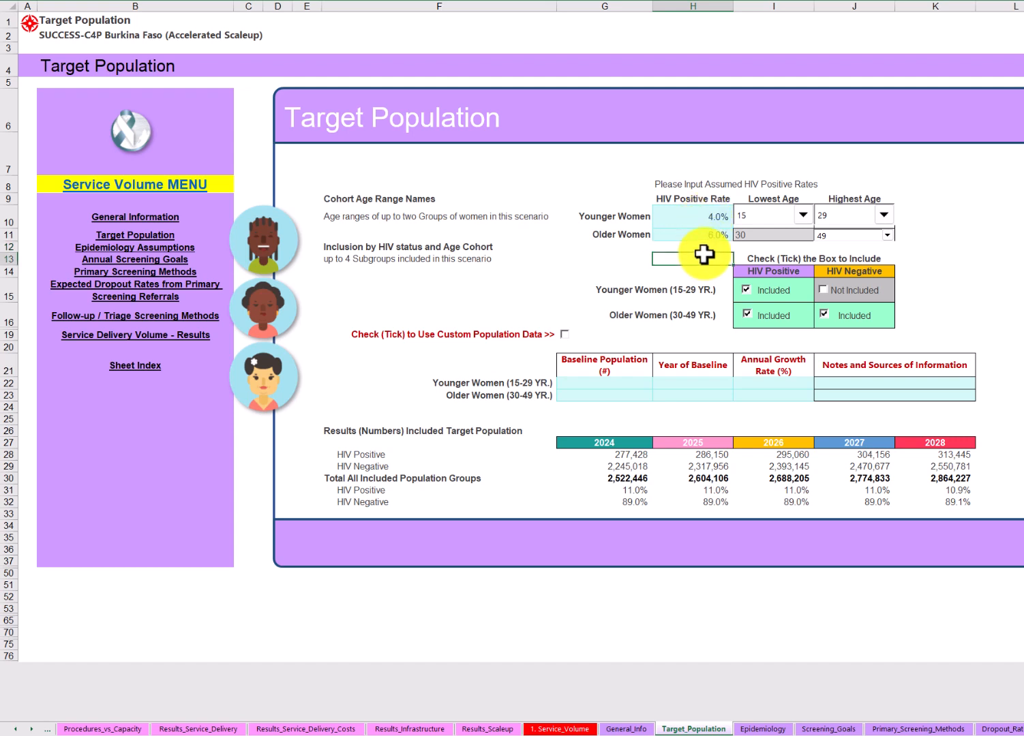
Set the lowest age of the younger women's cohort to 18.
click(803, 215)
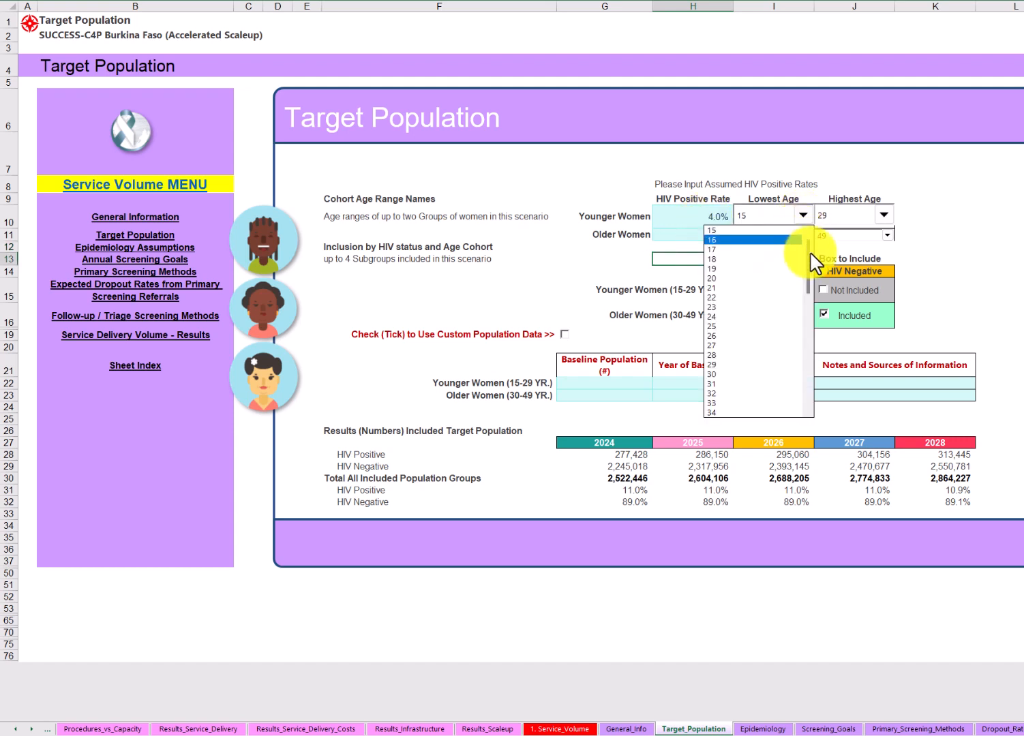
click(744, 259)
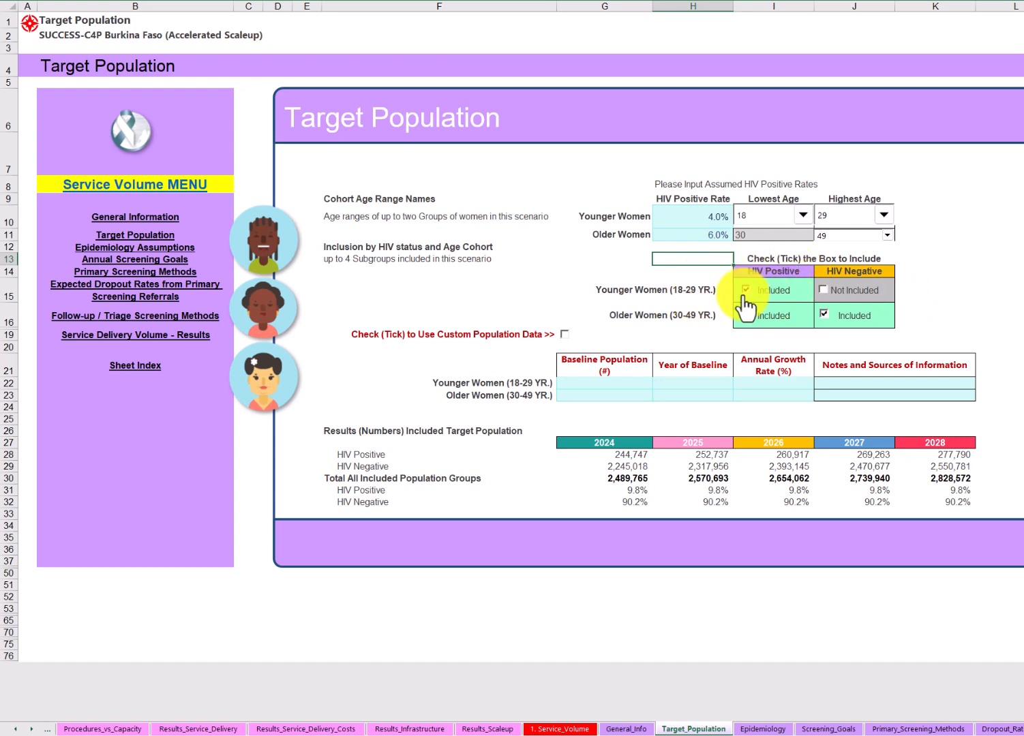
Toggle the inclusion of HIV-negative younger women on and off again, and that of HIV-negative older women off and on again.
click(823, 290)
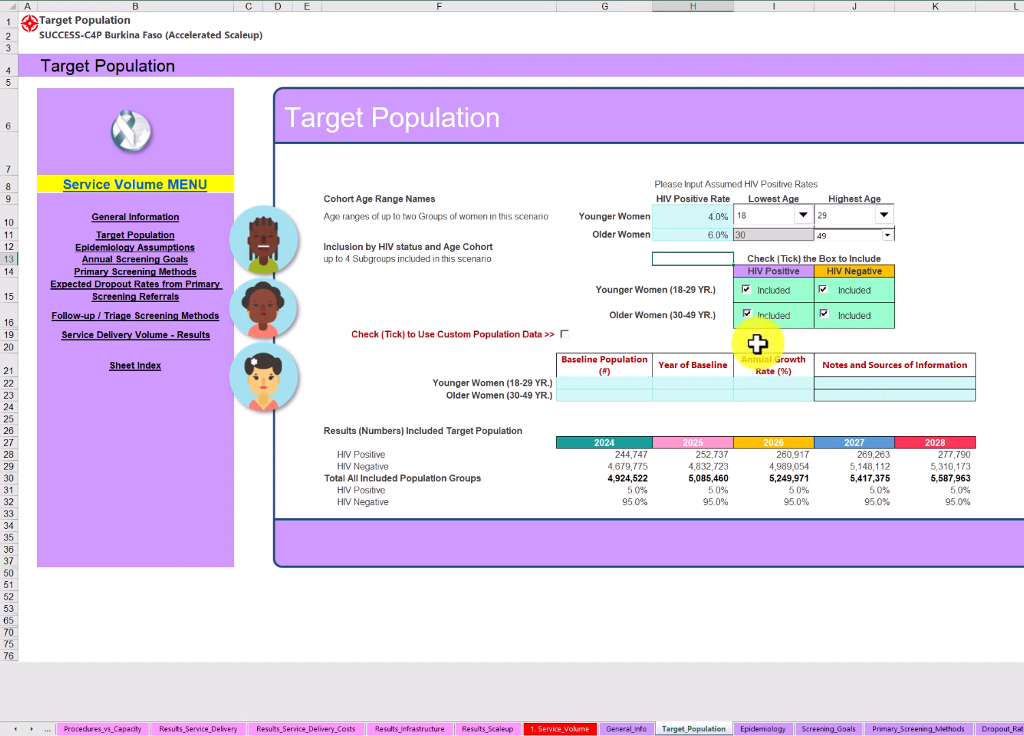
click(822, 289)
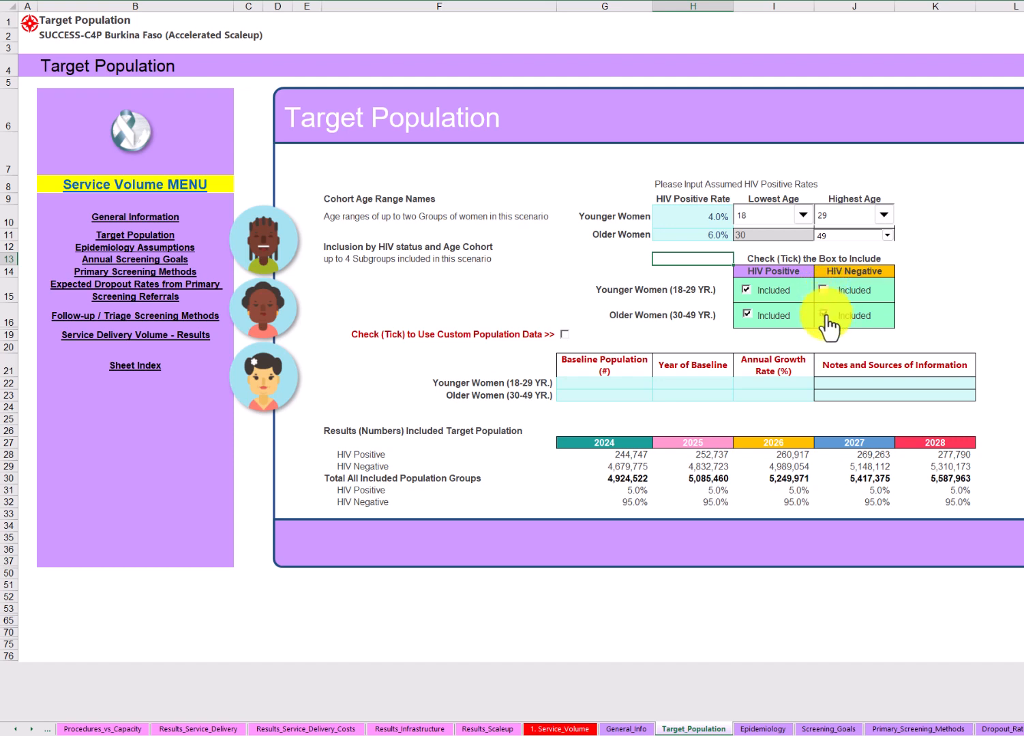
click(823, 314)
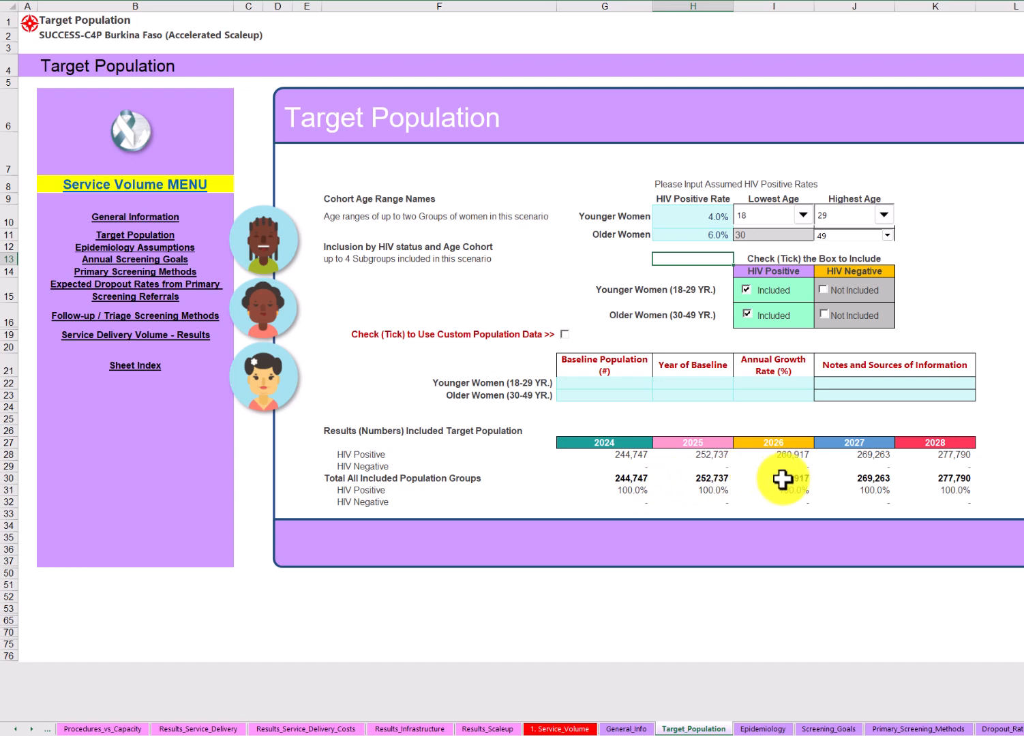
click(824, 315)
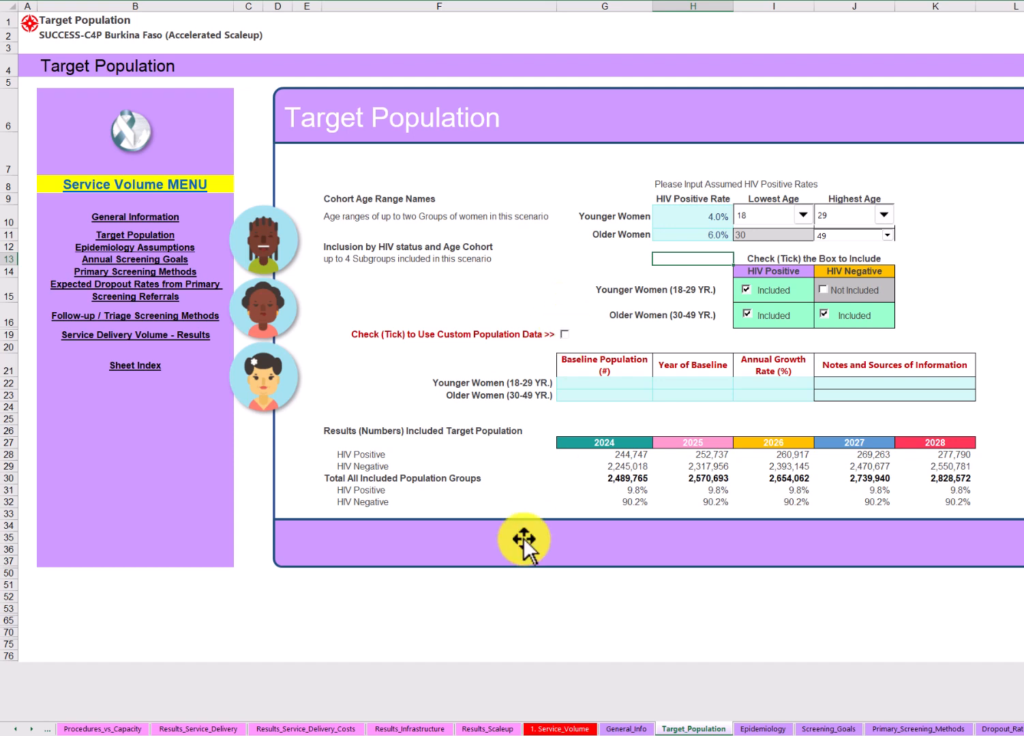
On the General_Info sheet, enable the custom place name and set it to MY REGION IN A COUNTRY.
click(637, 730)
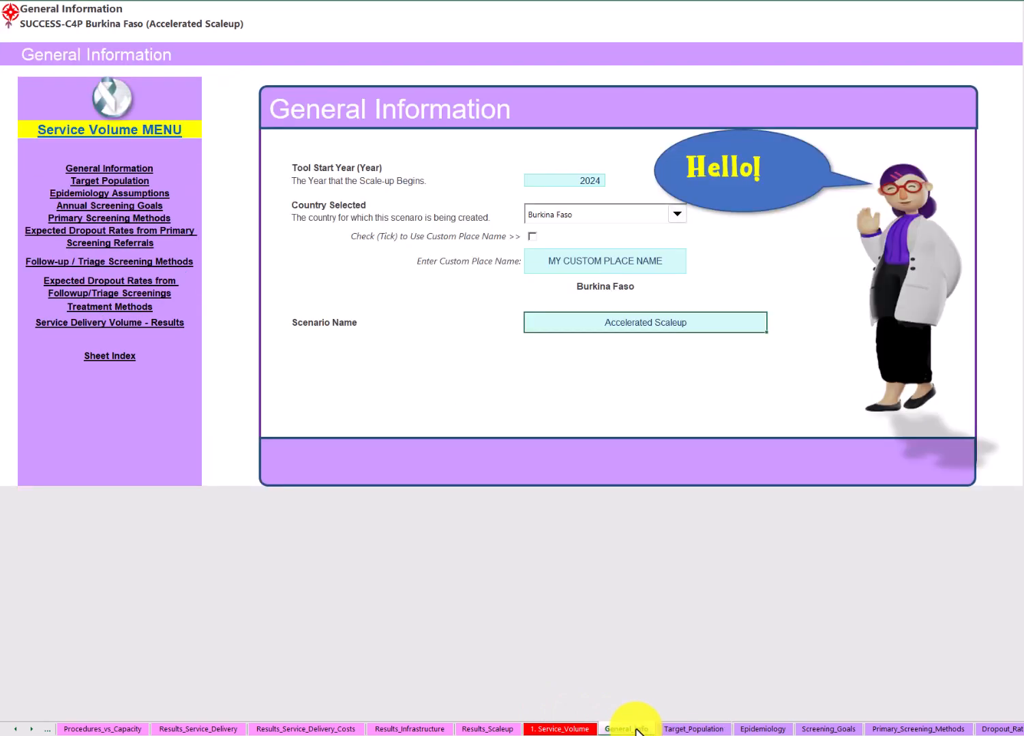
click(677, 214)
click(604, 235)
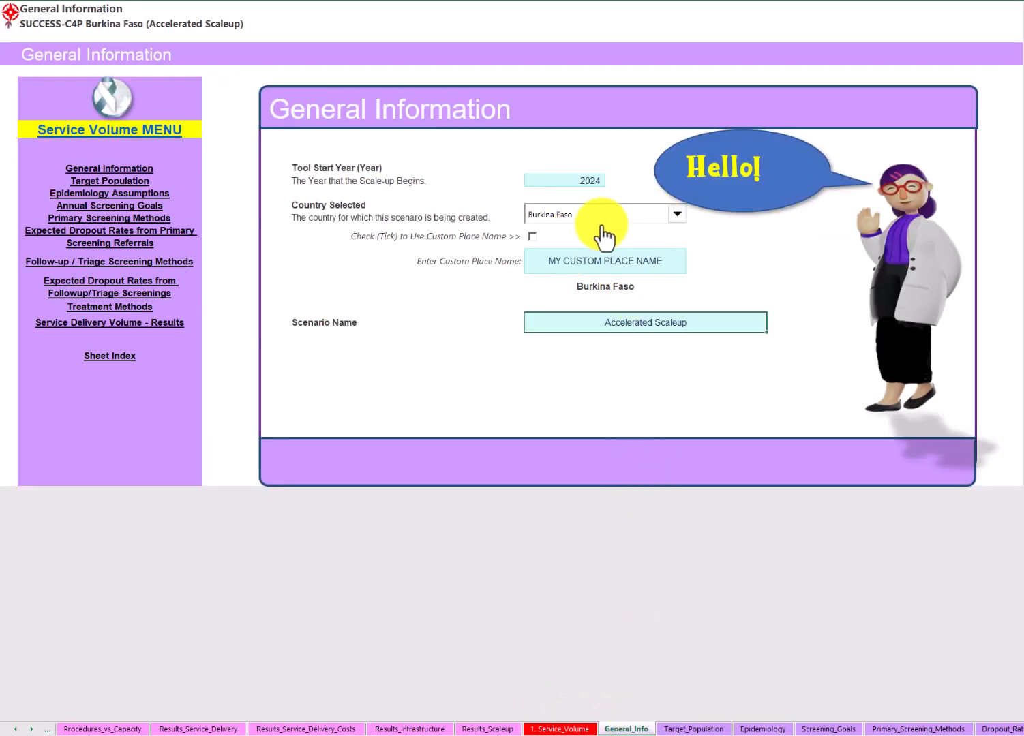
click(532, 236)
click(552, 261)
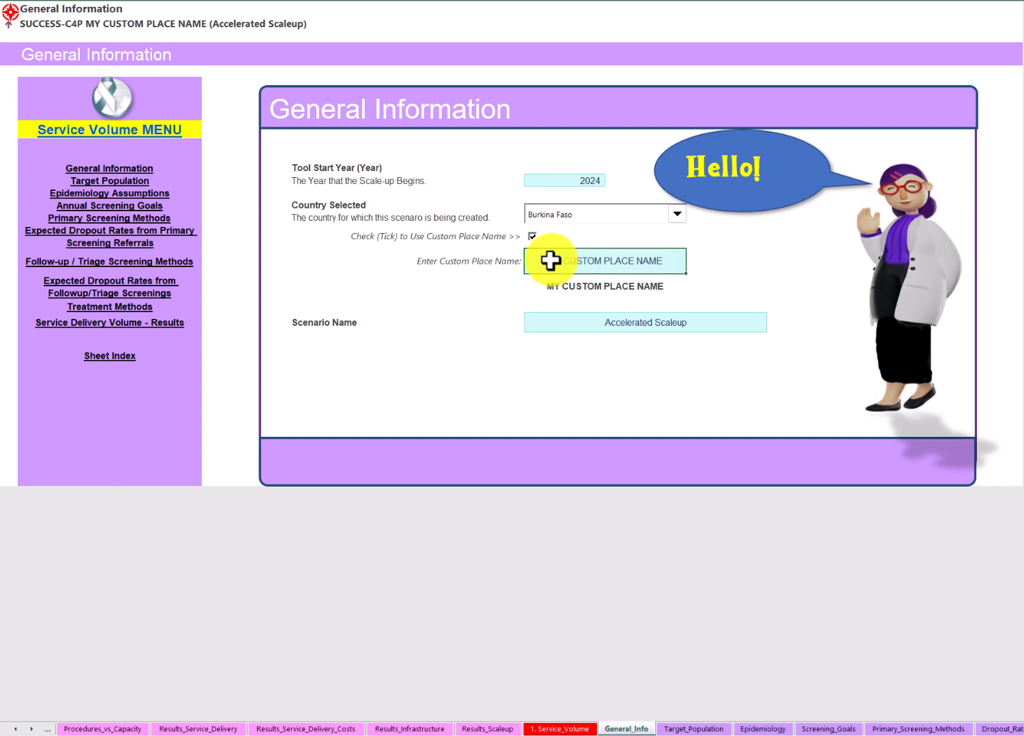
double_click(551, 260)
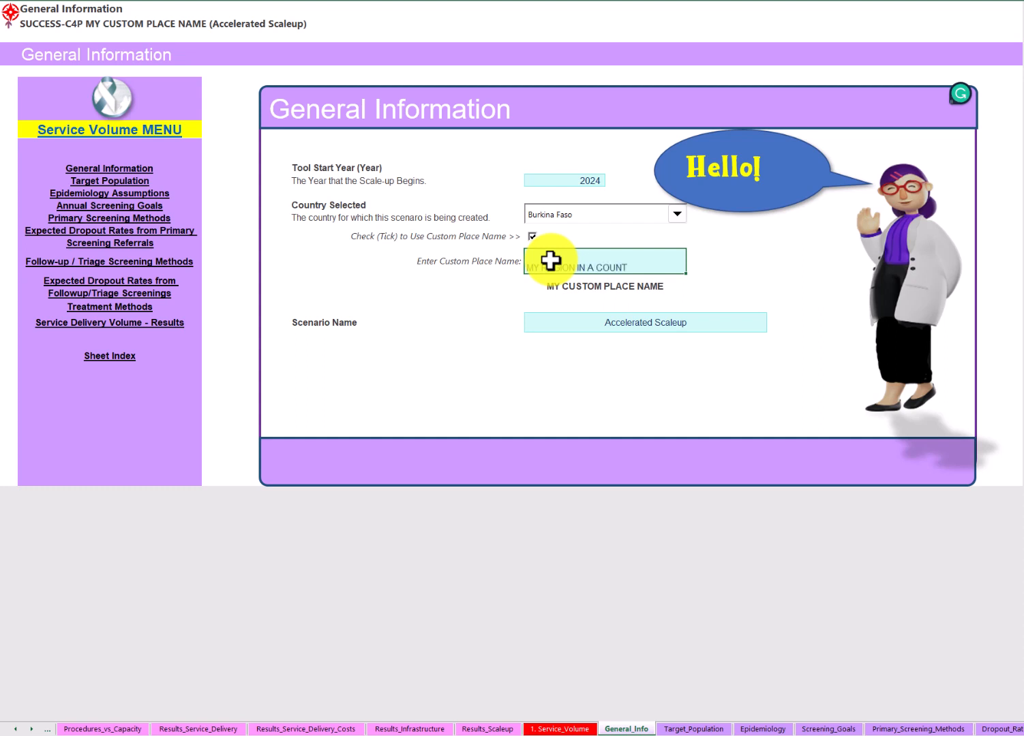
key(Return)
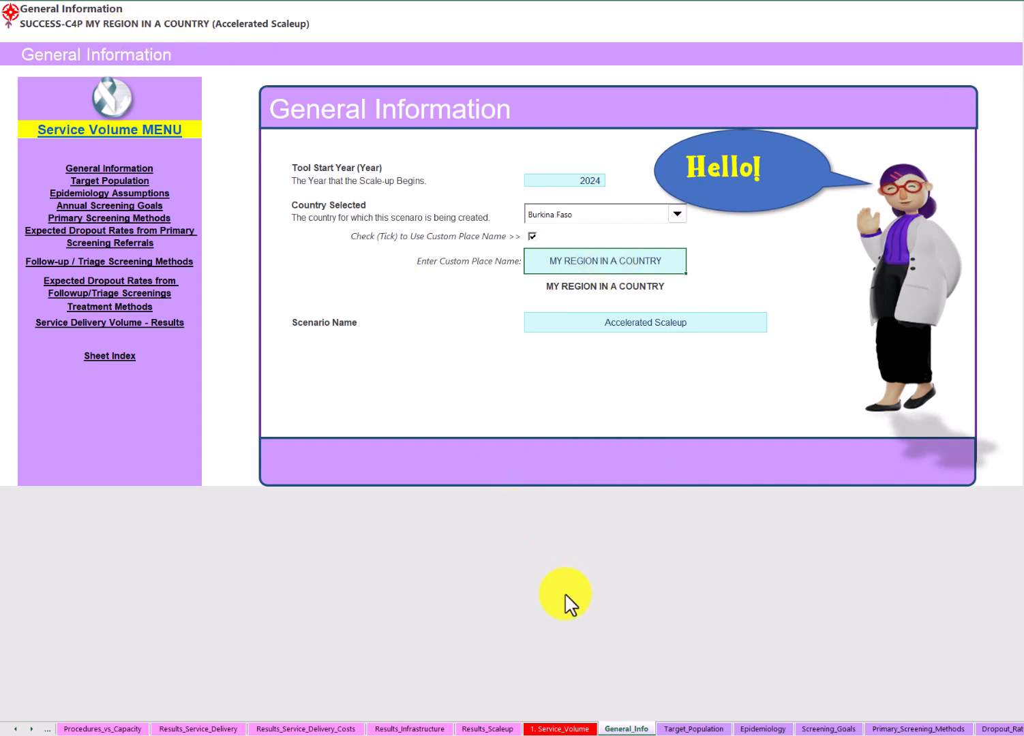
On the Target_Population sheet, enable the use of custom population data.
click(687, 729)
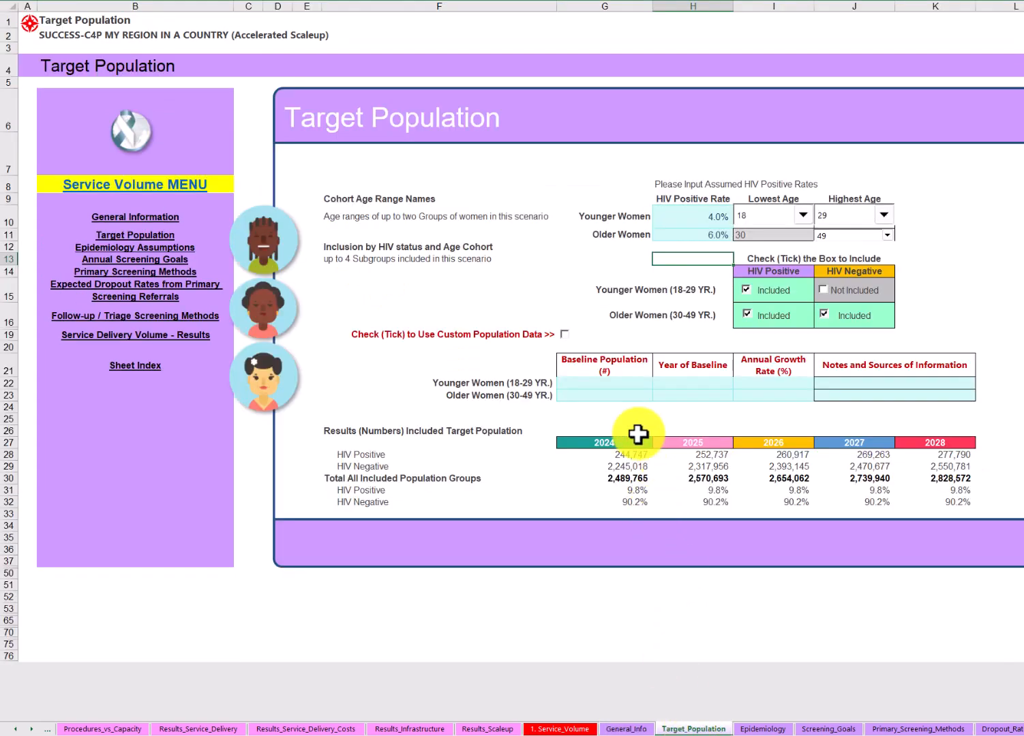
click(608, 383)
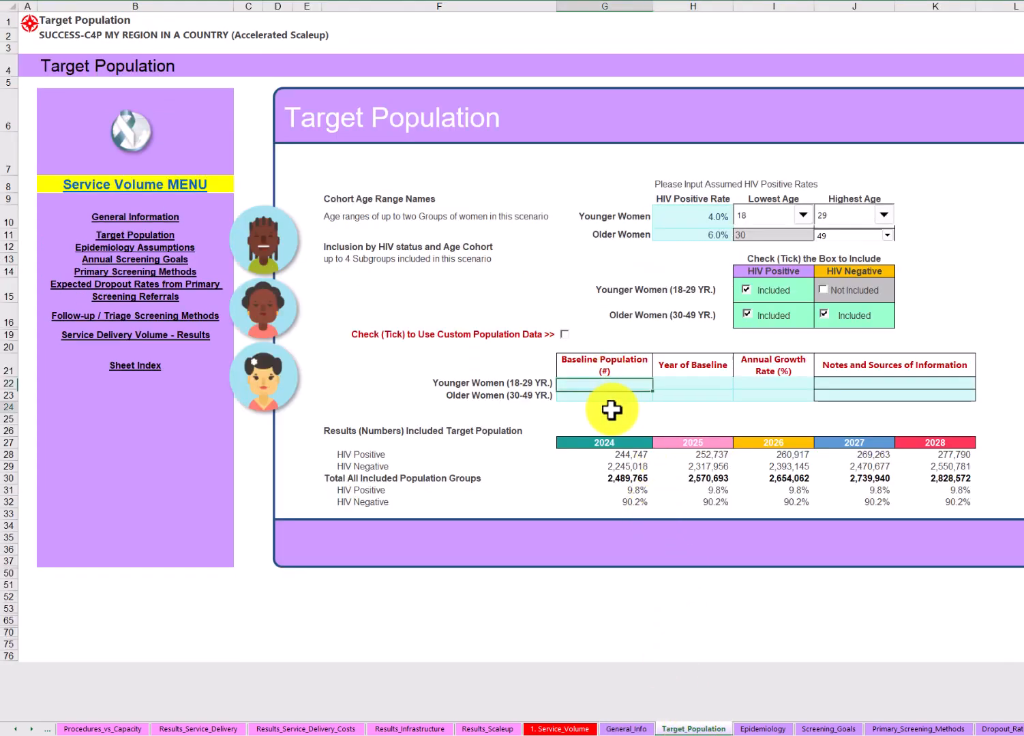
click(612, 409)
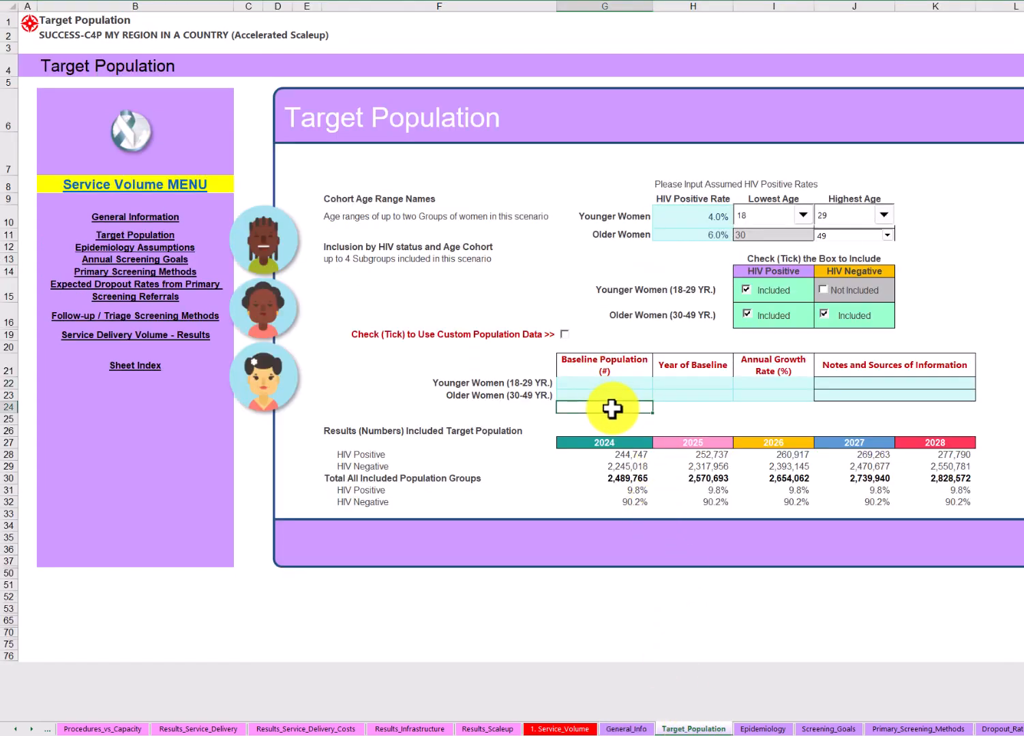
click(565, 334)
Set the baseline population to 200000 for younger women and 300000 for older women.
click(596, 385)
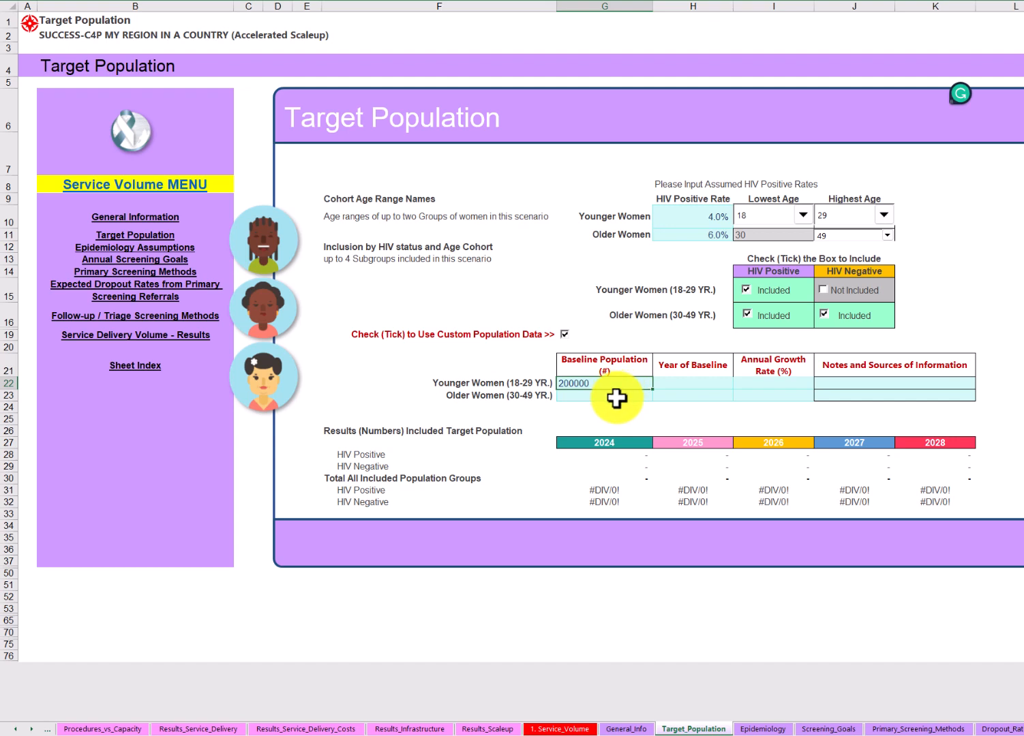
key(Return)
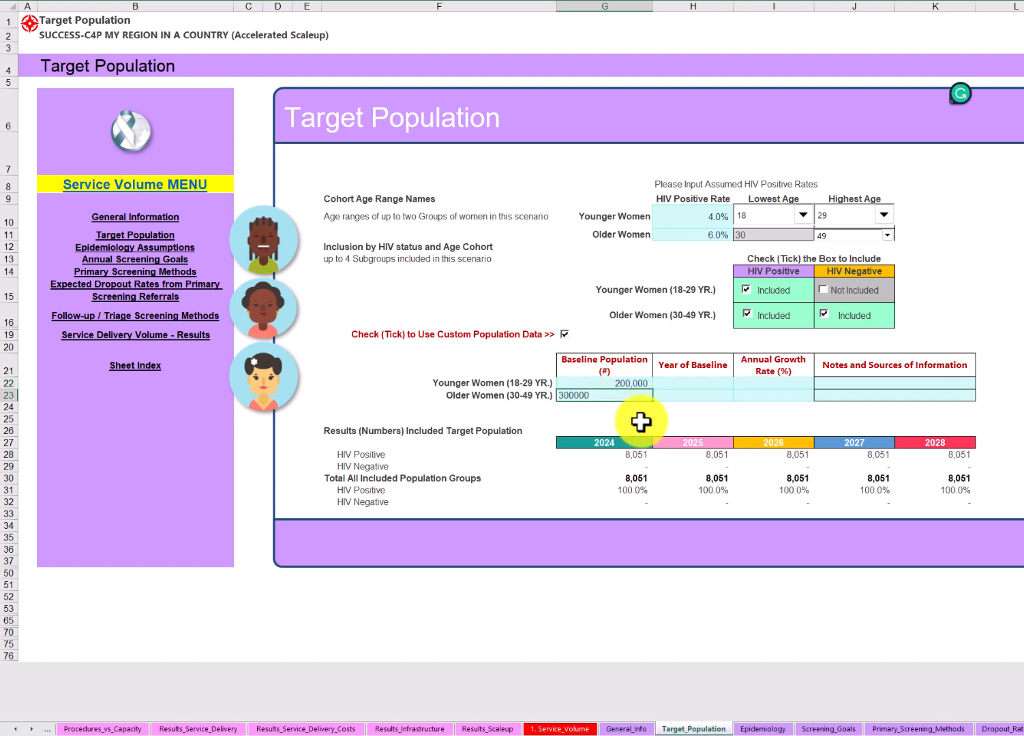
click(695, 383)
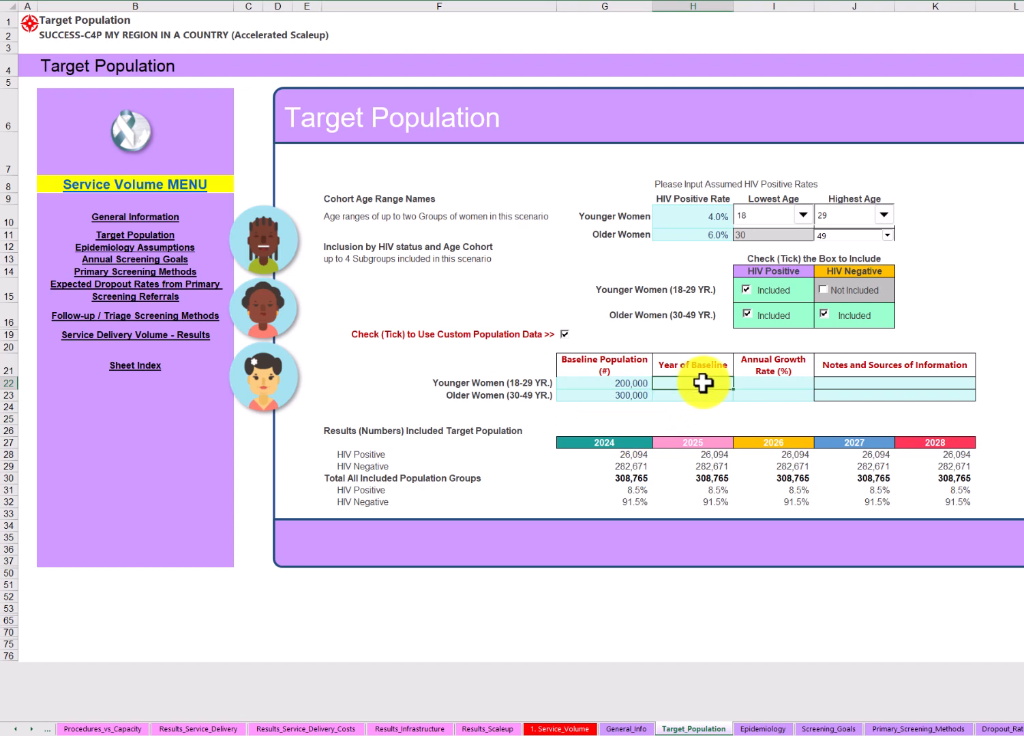